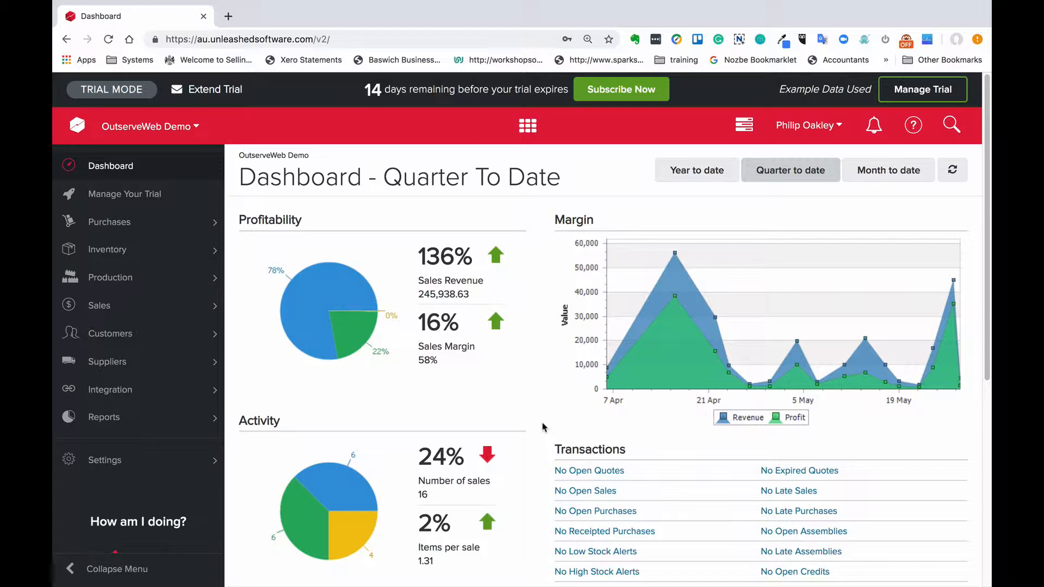
Step: Open the first transfer in the inventory's list of open warehouse transfers
key("Tab")
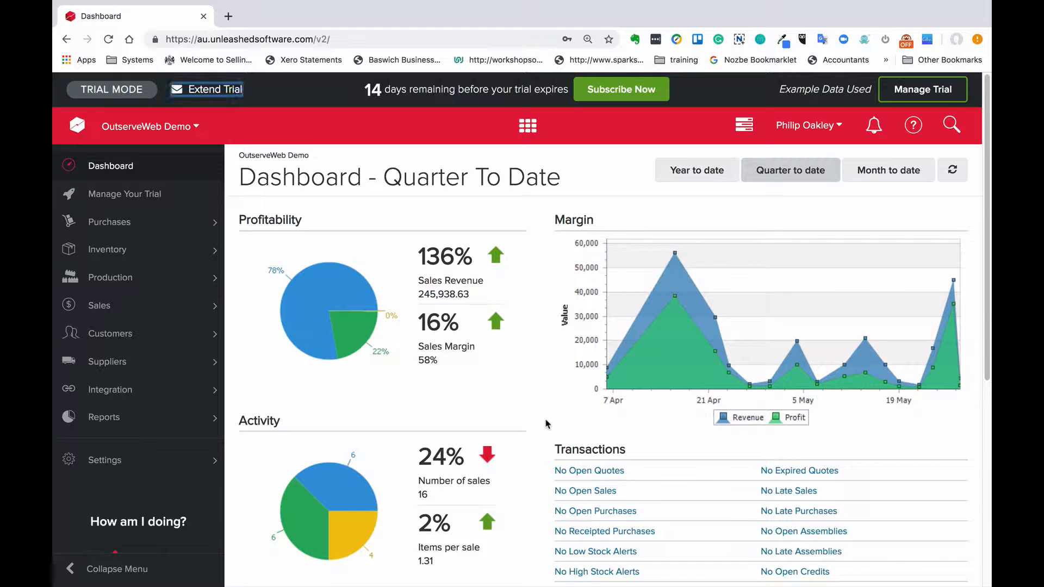
left_click(163, 256)
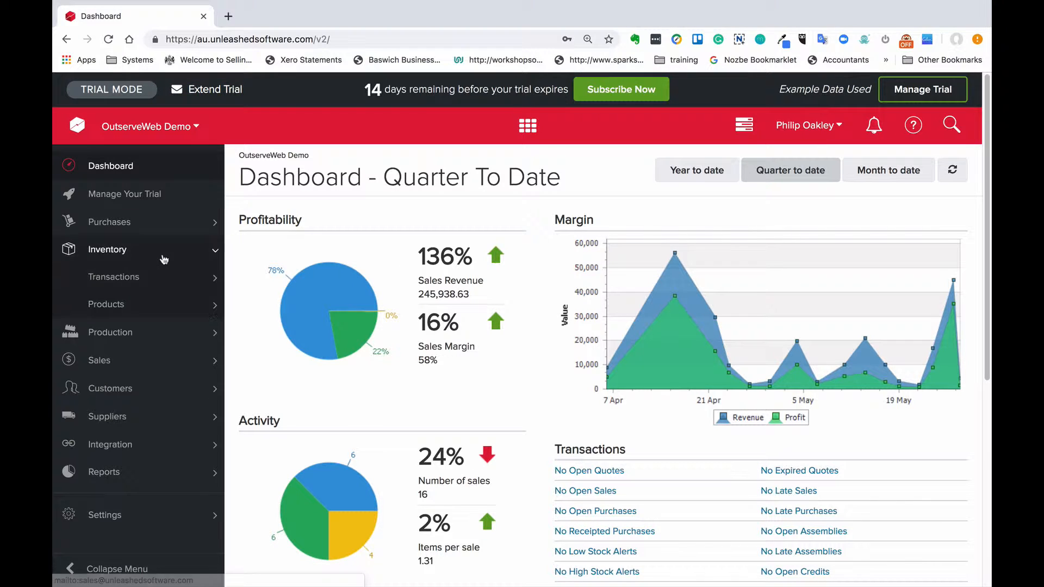
left_click(144, 278)
left_click(137, 336)
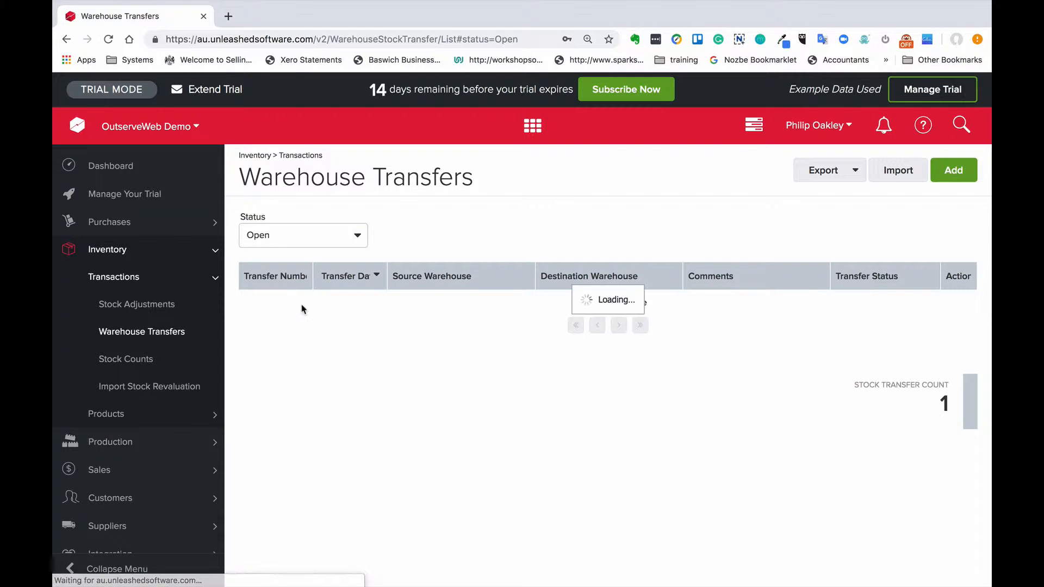
left_click(280, 305)
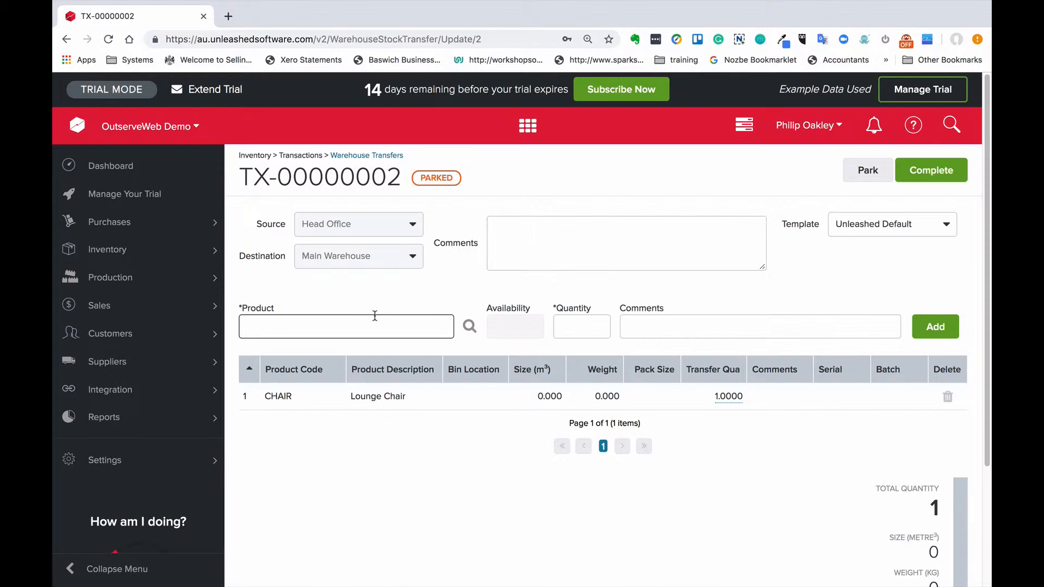
Step: Print the parked warehouse transfer, save it as a PDF, and dismiss the download notice
scroll(375, 320, "down", 3)
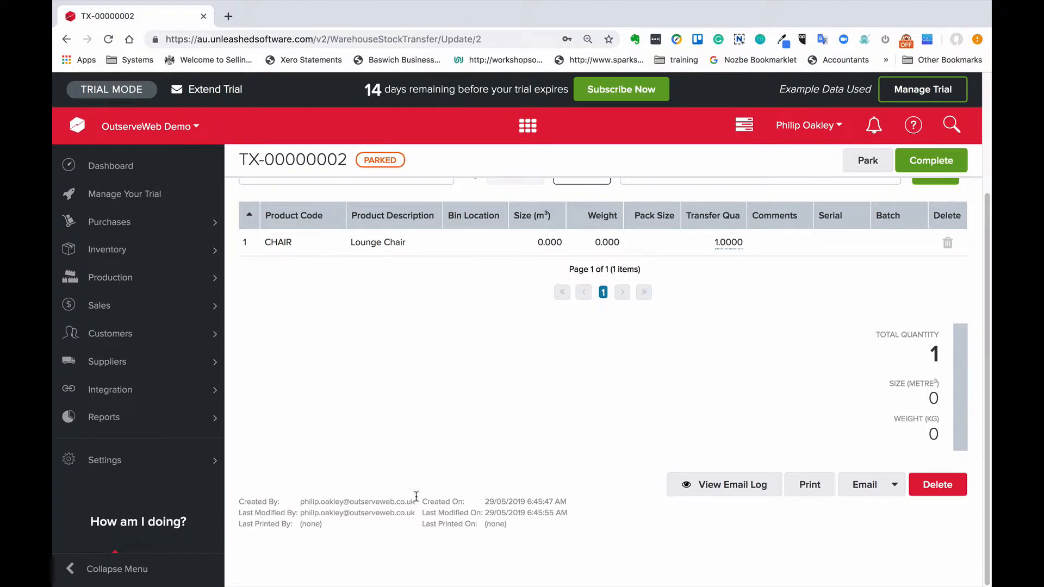
scroll(392, 491, "up", 1)
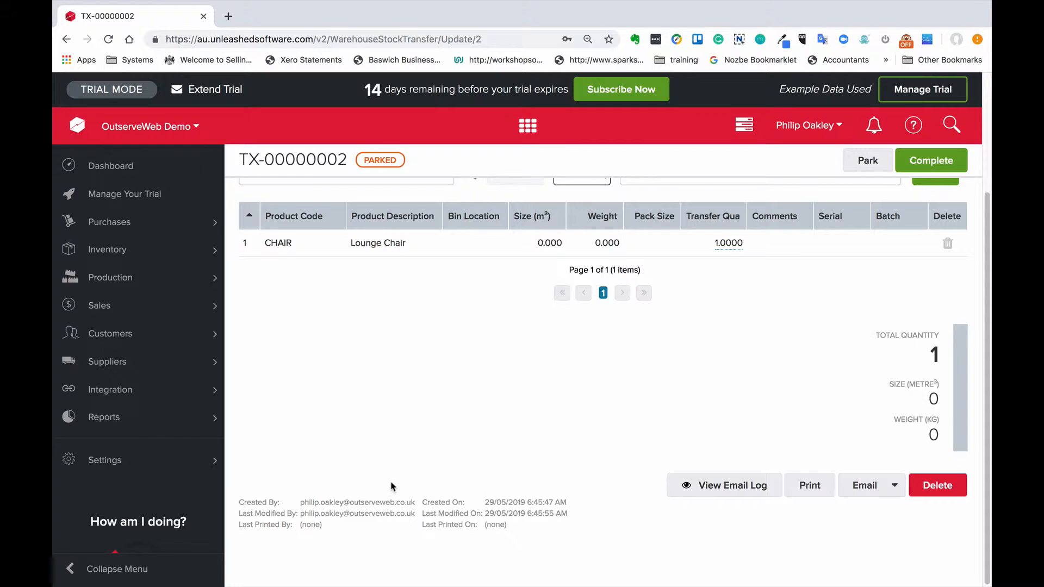
scroll(571, 487, "up", 3)
scroll(558, 484, "down", 3)
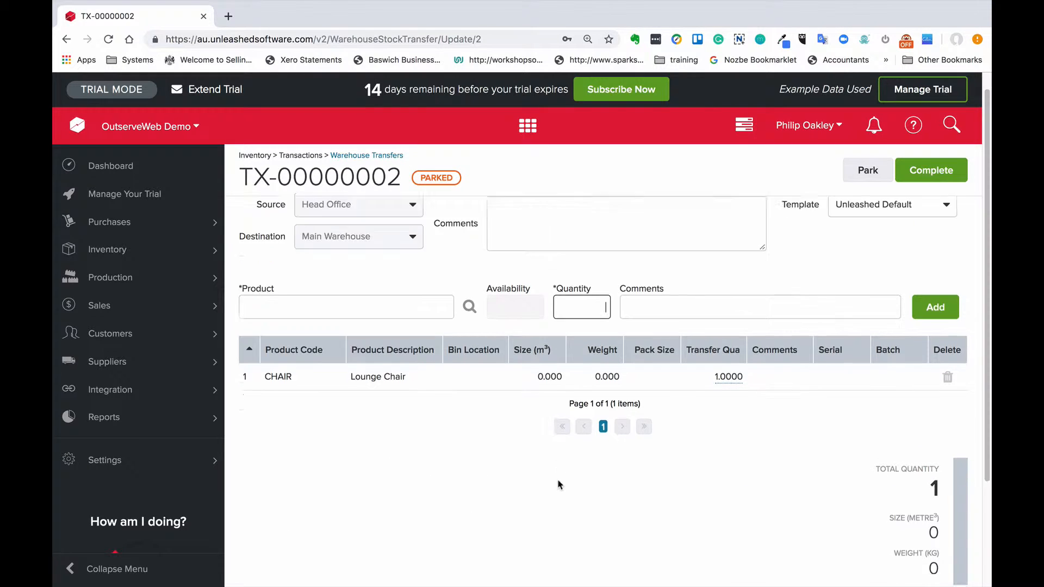
left_click(809, 488)
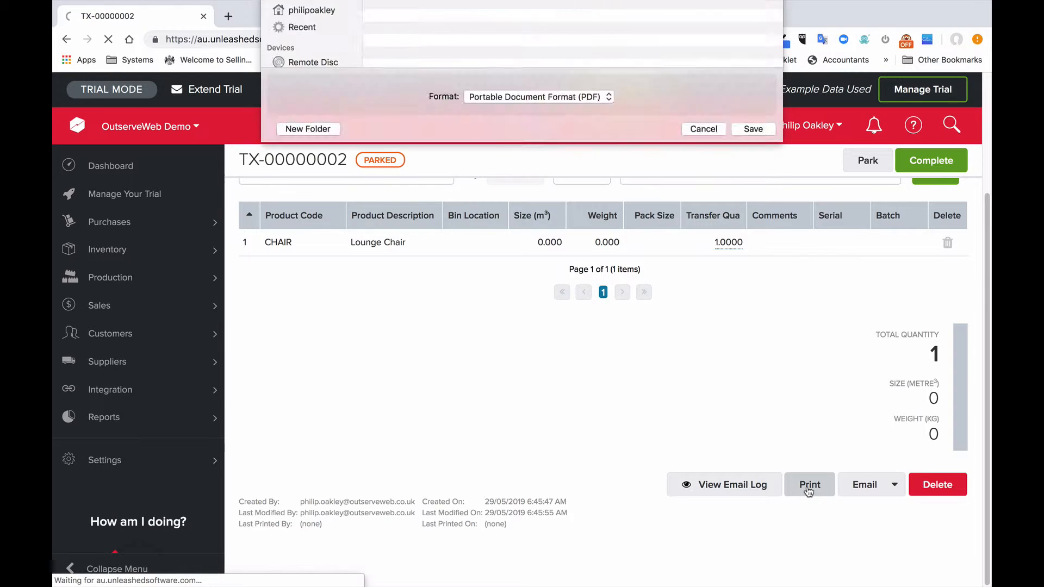
left_click(764, 387)
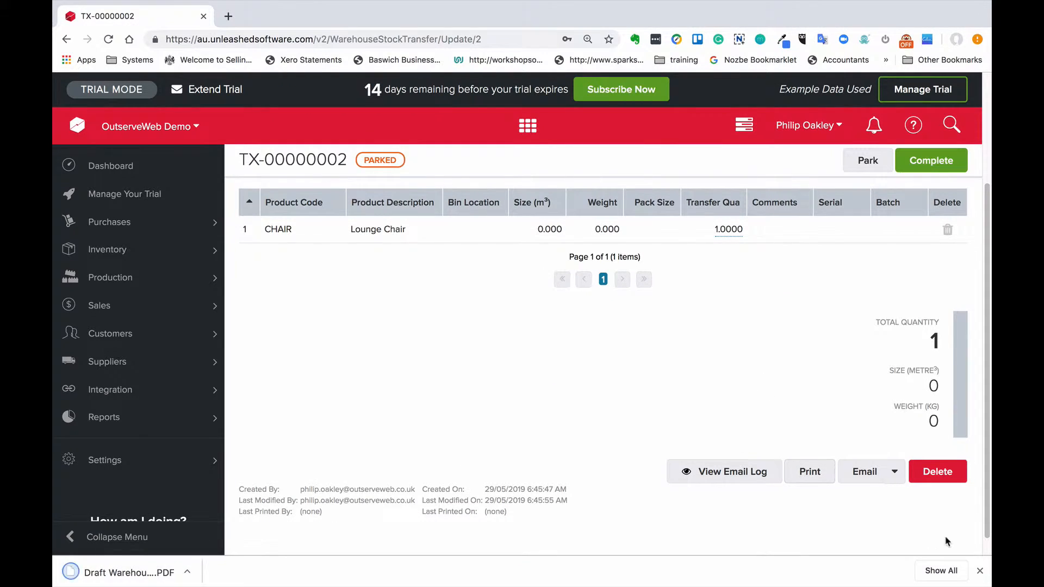
left_click(979, 570)
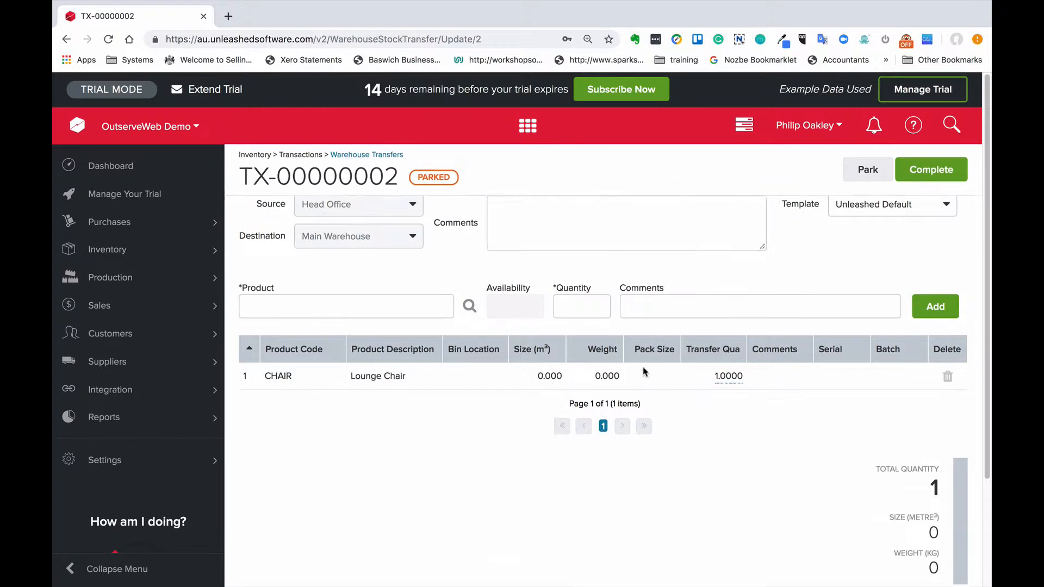
Step: Reload the warehouse transfer and check its last printed by and last printed on details
left_click(515, 35)
key("Return")
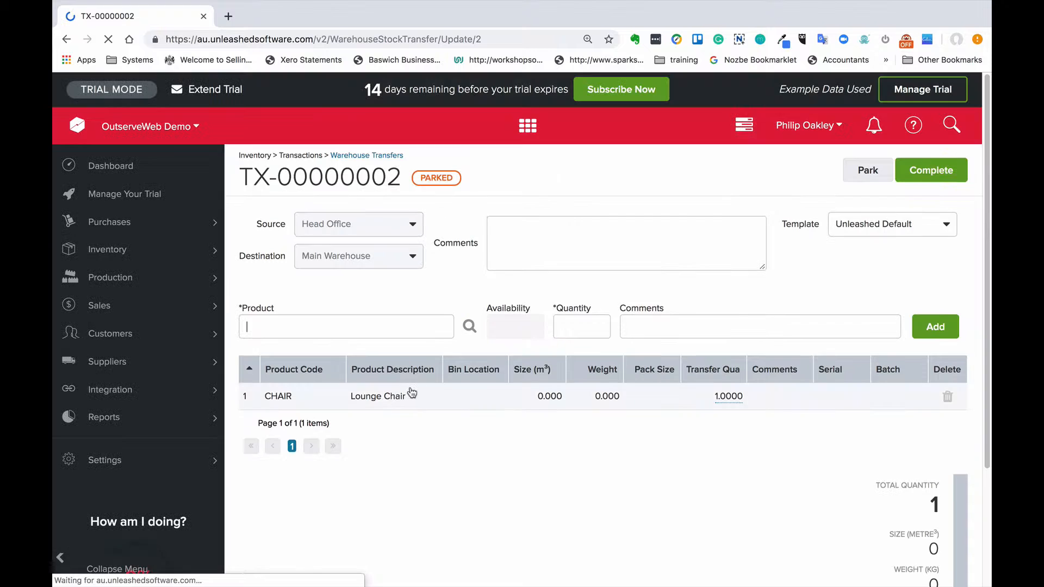
scroll(411, 396, "down", 3)
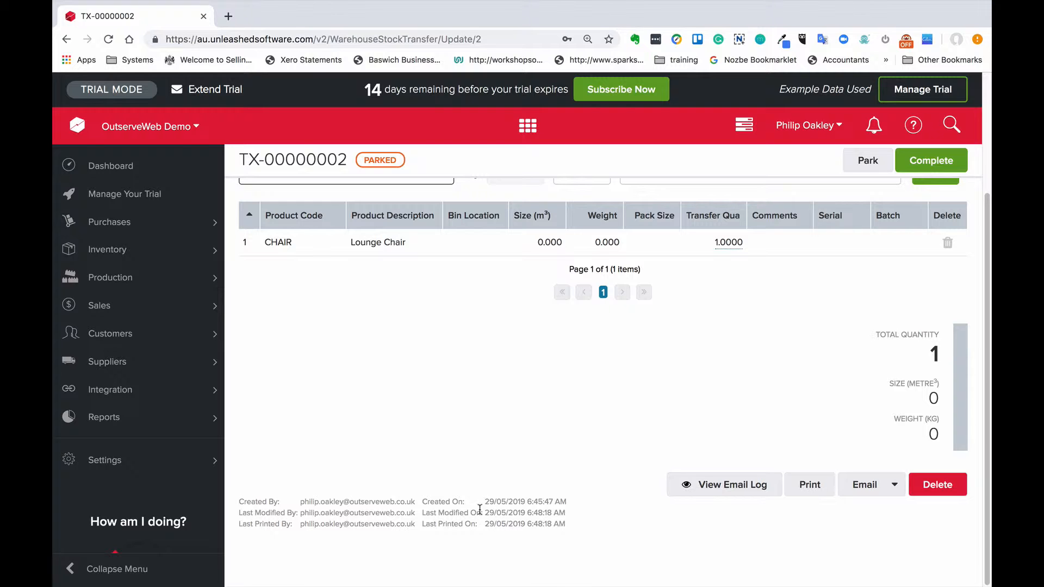
scroll(477, 462, "up", 3)
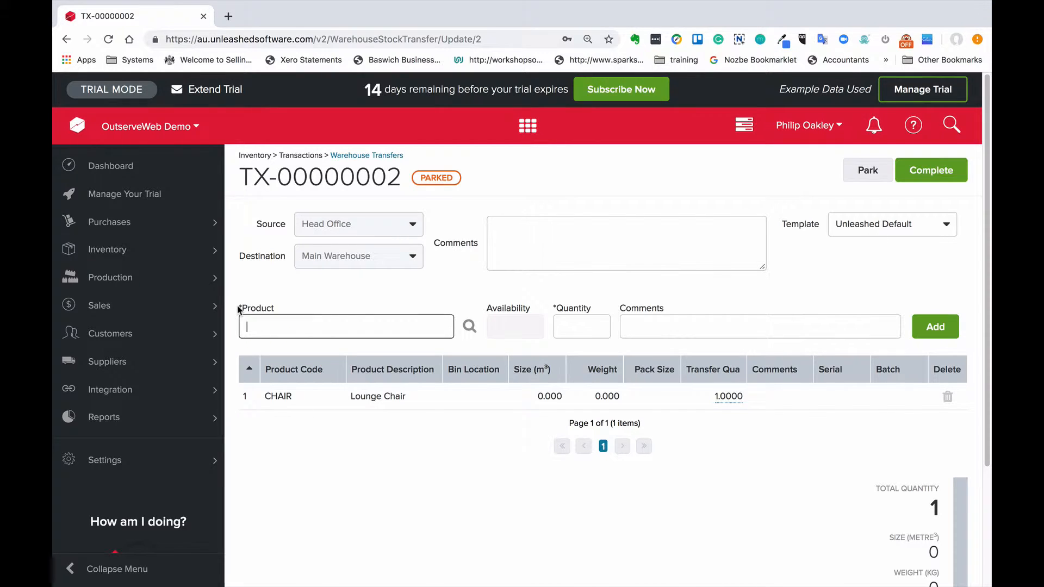
Step: Open the list of existing sales orders and collapse the navigation menu to widen the grid
left_click(182, 307)
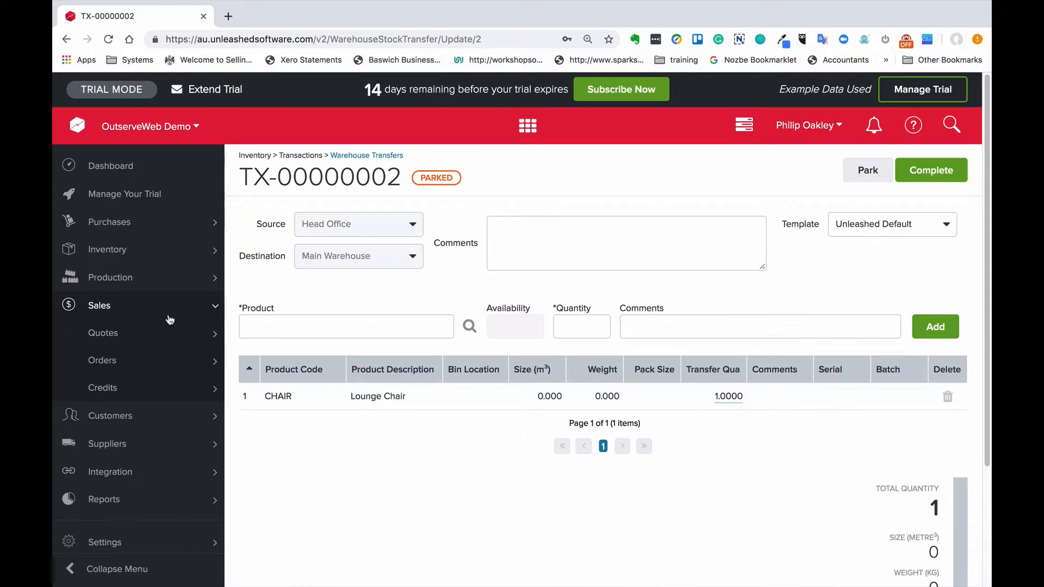
left_click(152, 360)
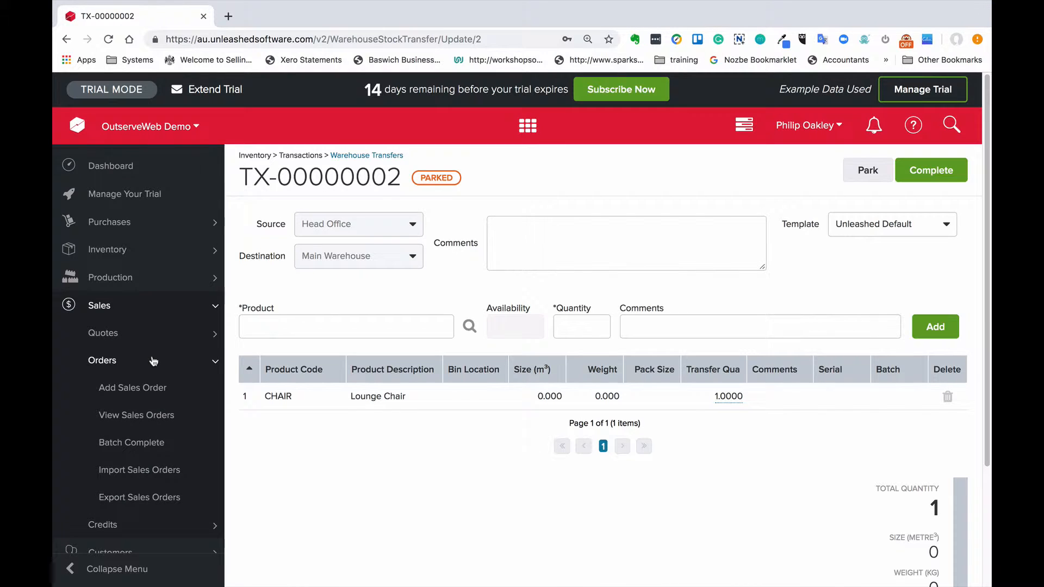
left_click(155, 415)
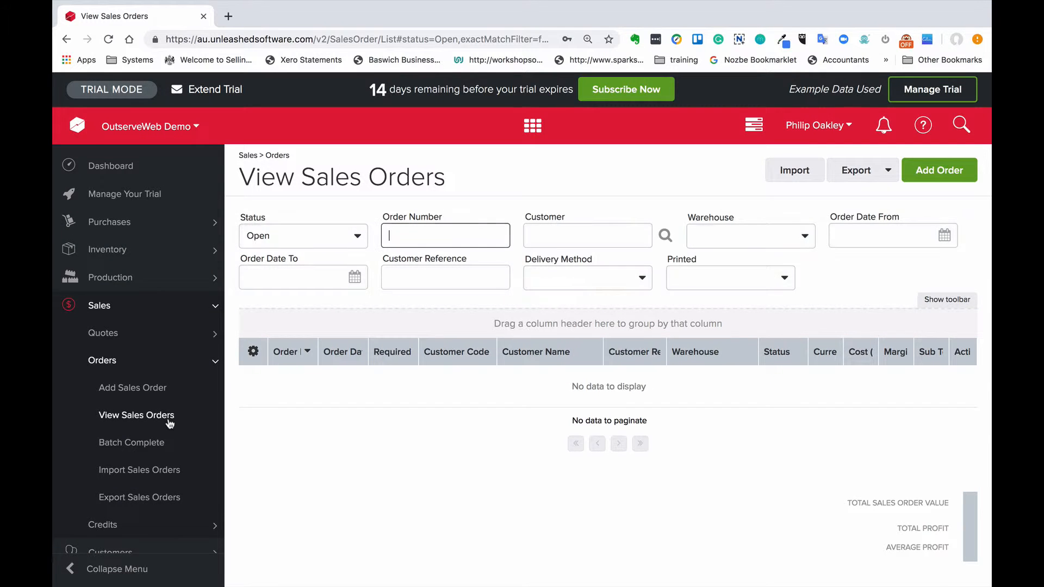
left_click(66, 569)
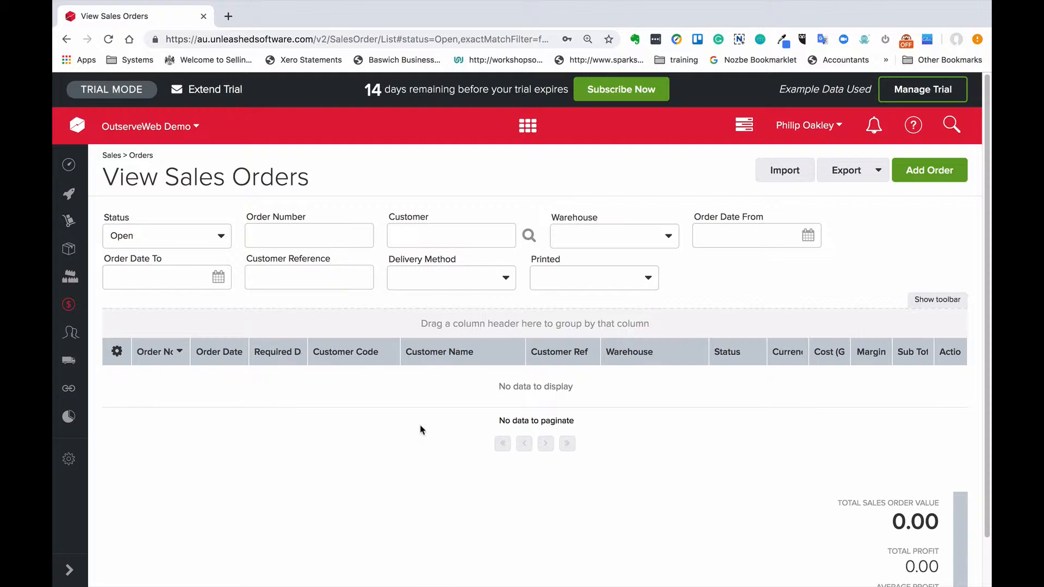
Step: Add the hidden Printed column to the sales orders grid between Warehouse and Status
left_click(946, 306)
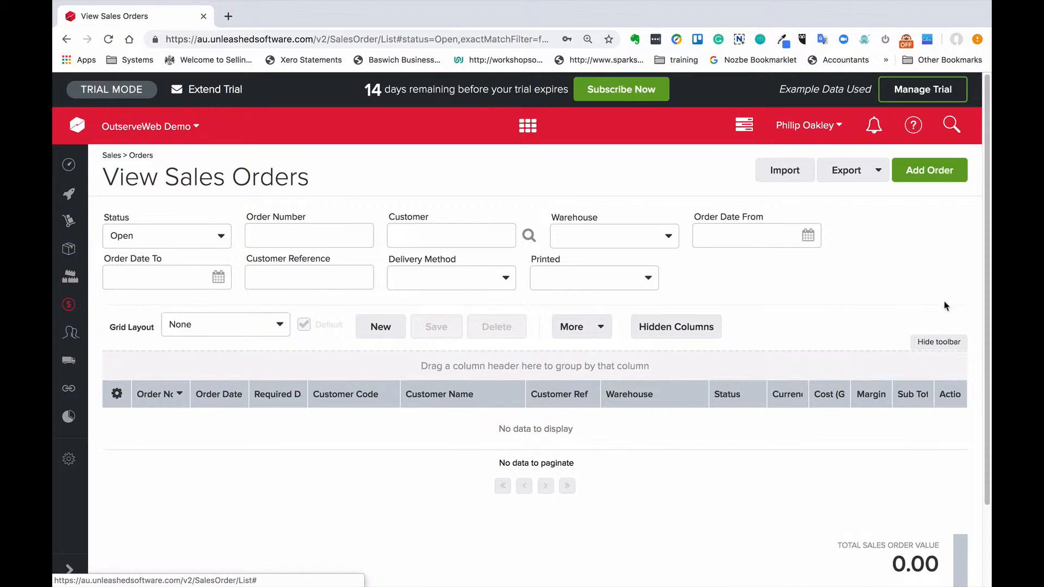
left_click(644, 331)
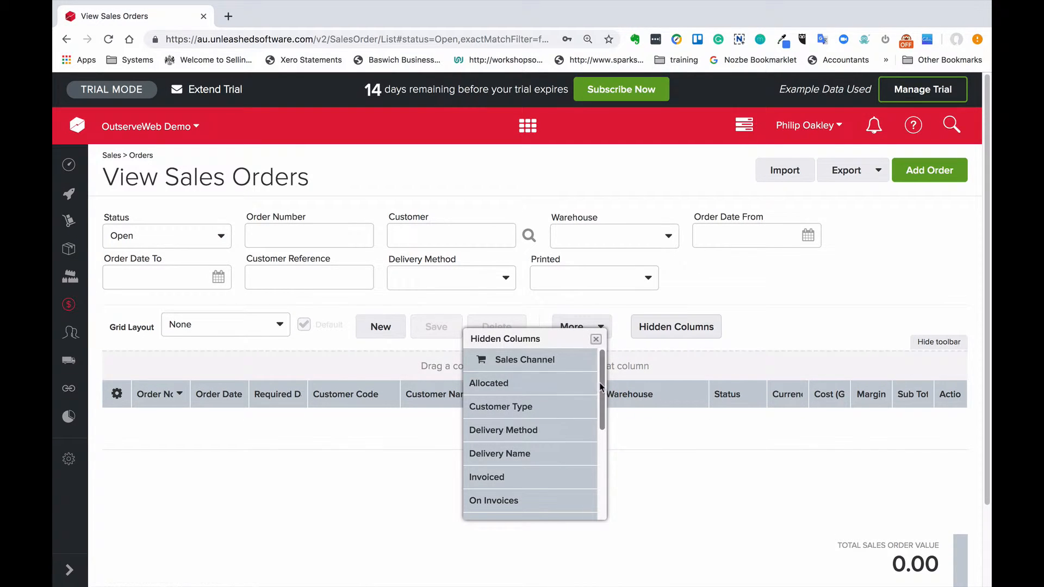
scroll(603, 424, "down", 3)
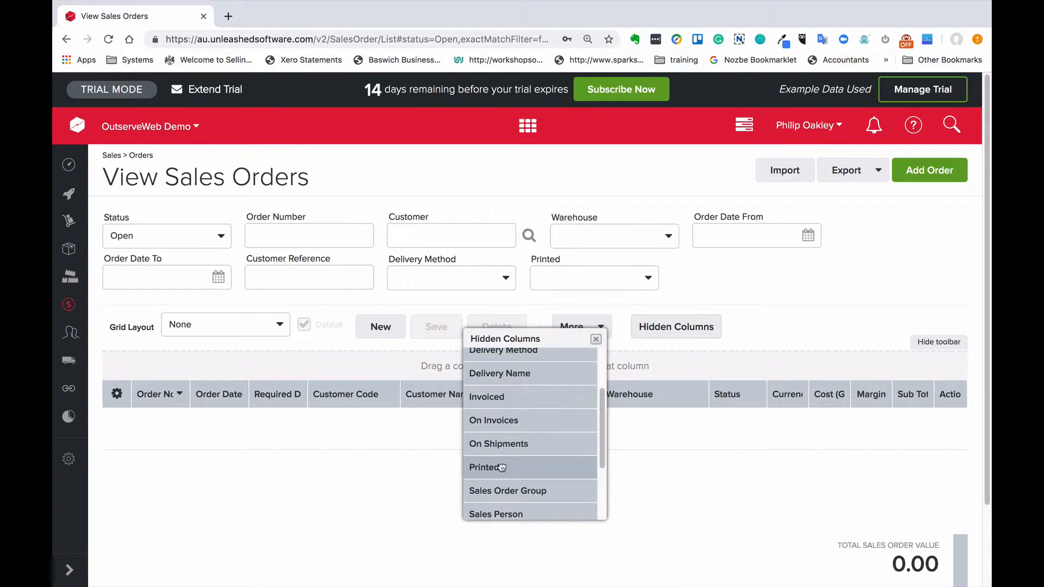
left_click_drag(496, 467, 723, 394)
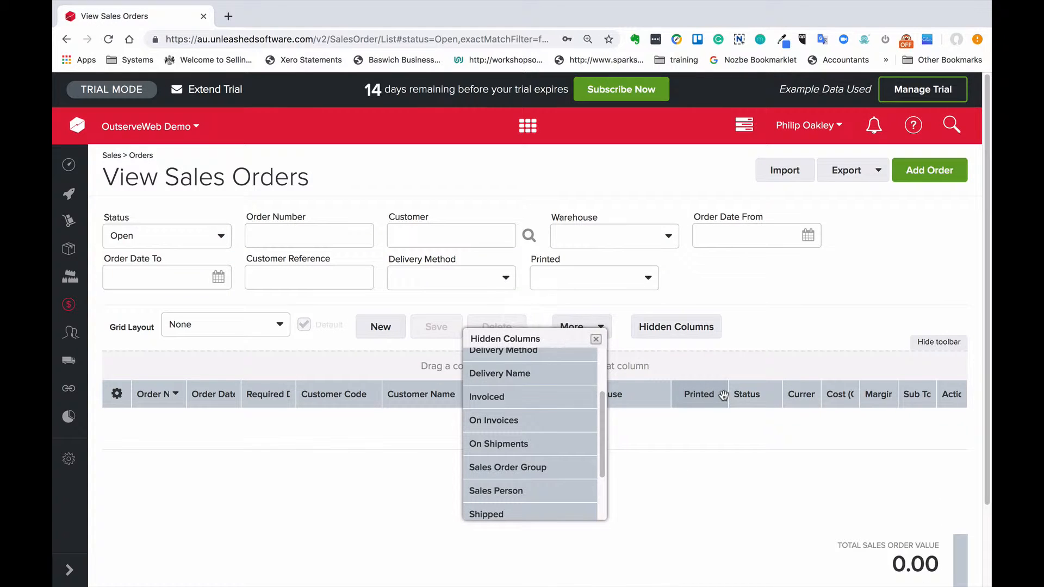
left_click(596, 341)
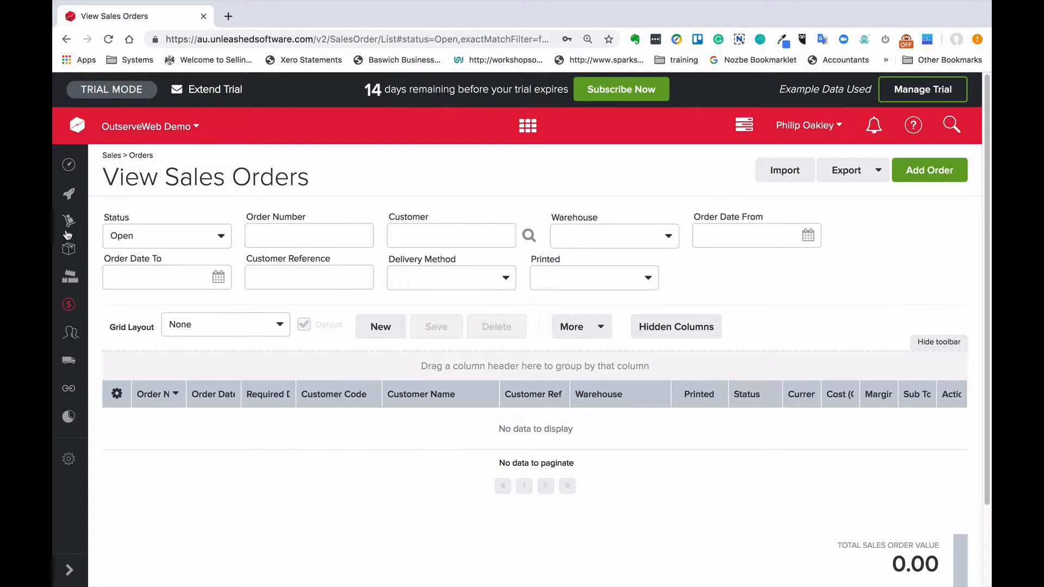
Step: Show sales orders of all statuses and group the grid by the Printed column
left_click(220, 237)
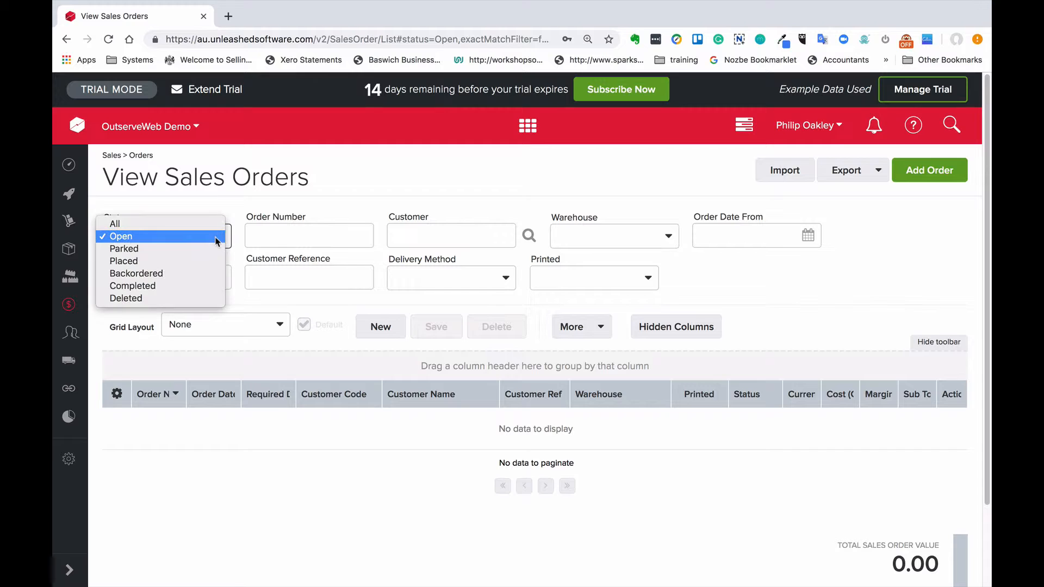
left_click(213, 224)
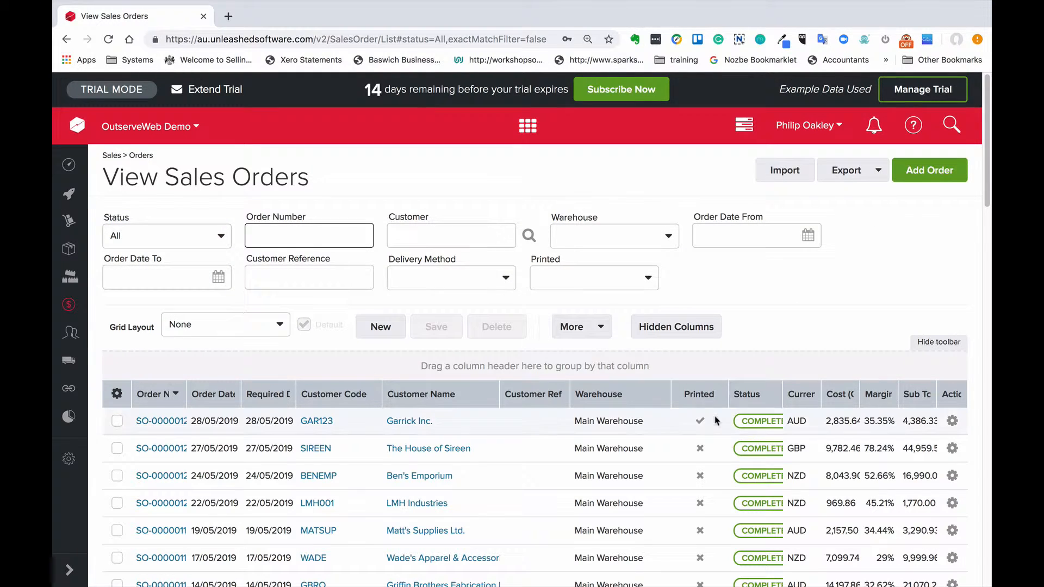
scroll(587, 435, "down", 3)
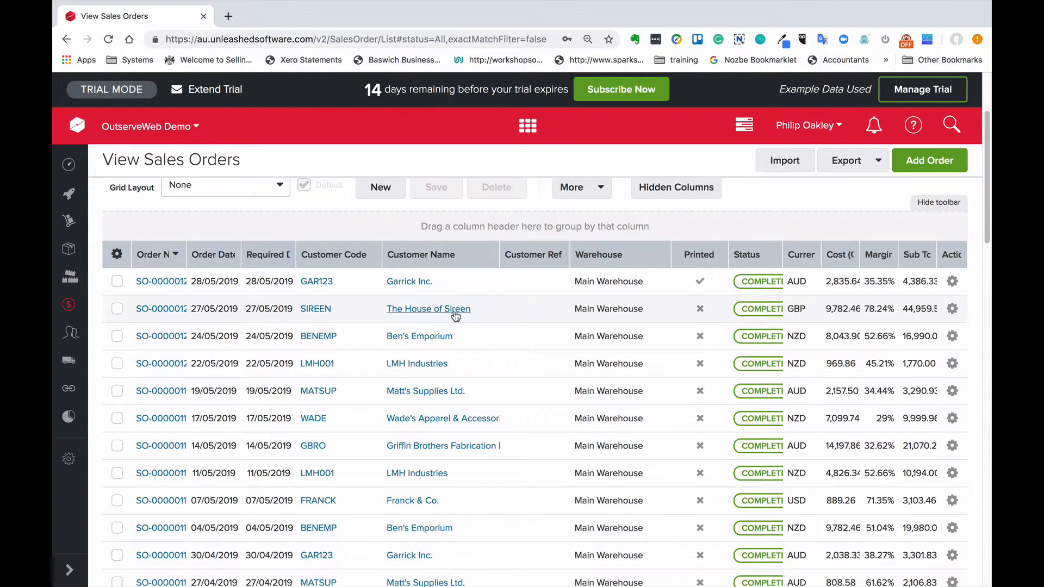
scroll(456, 315, "up", 2)
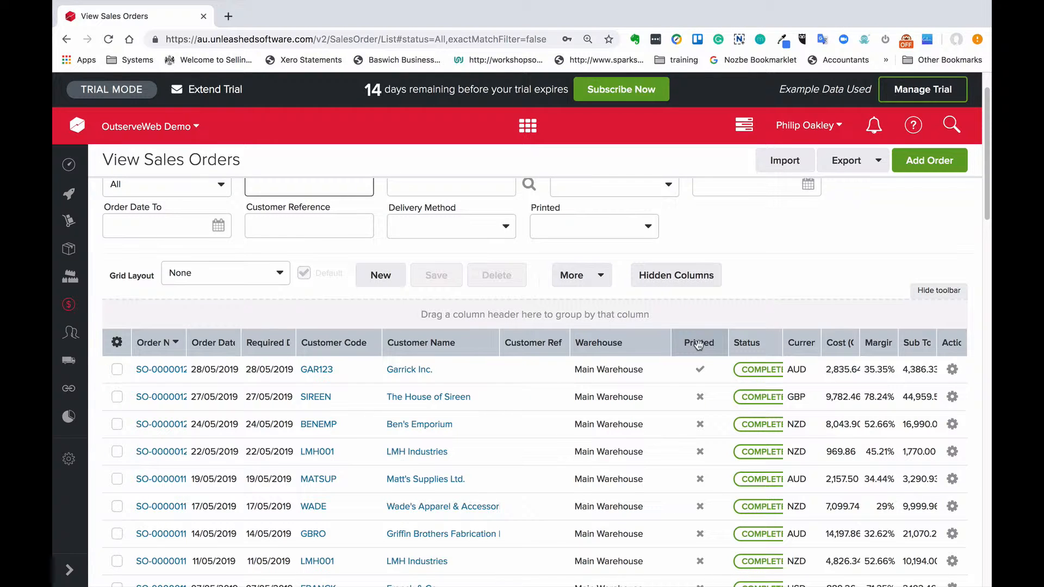
left_click_drag(699, 344, 146, 320)
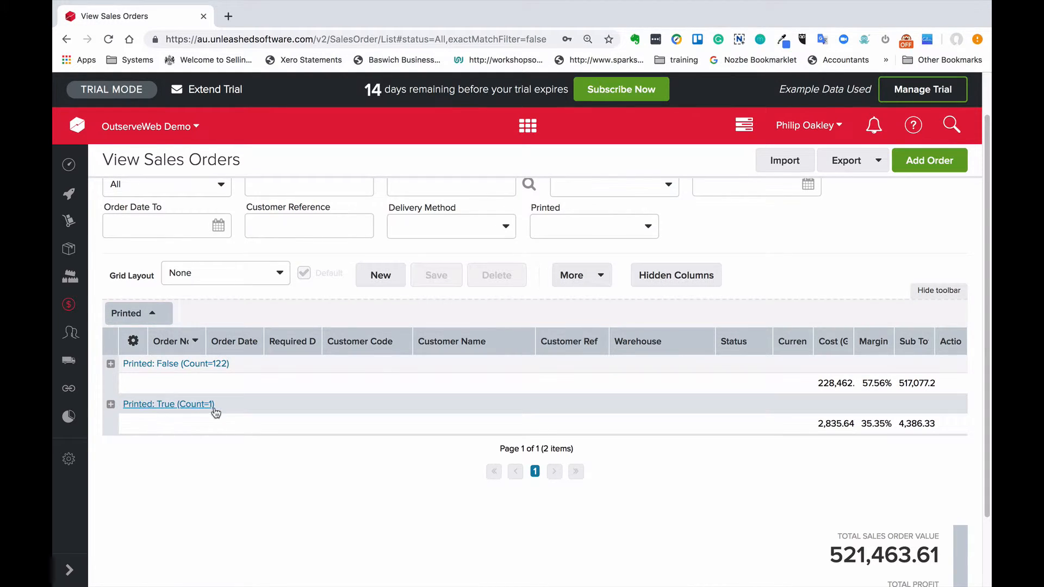
Step: Expand the unprinted orders group, select its first two orders, look at the actions for selected orders, and collapse the group
left_click(111, 364)
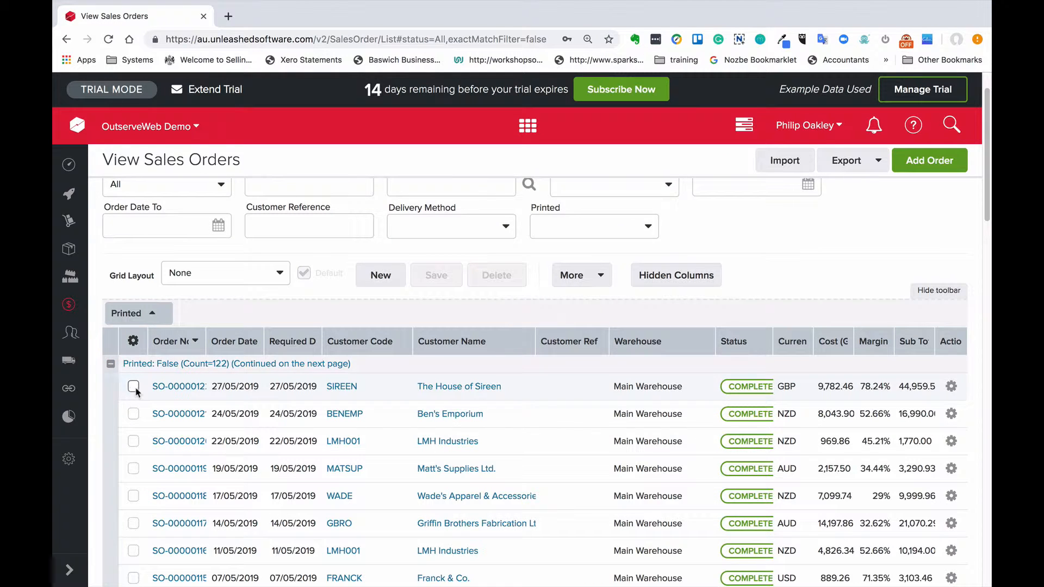
left_click(134, 387)
left_click(133, 414)
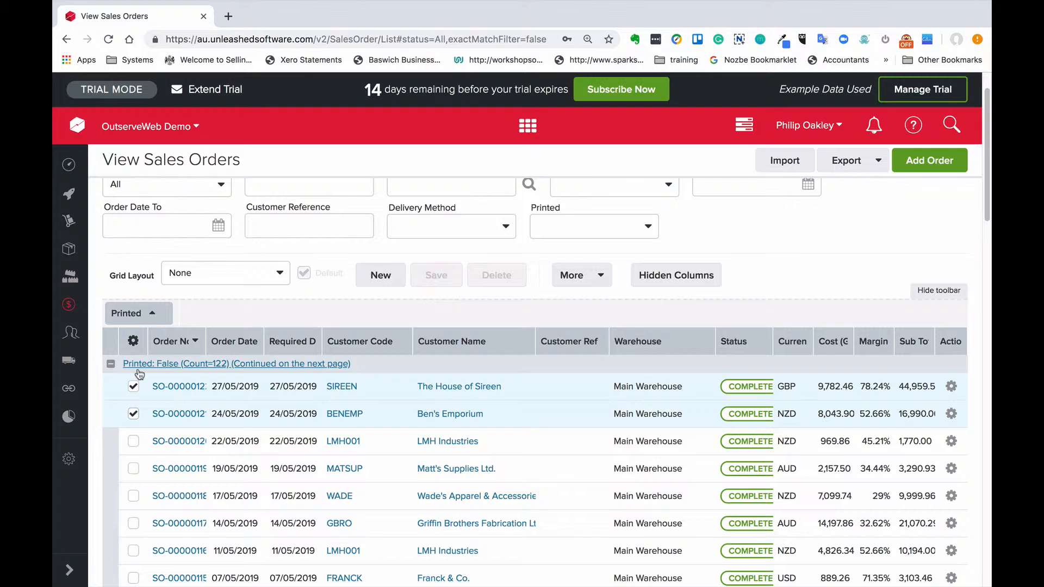
left_click(134, 343)
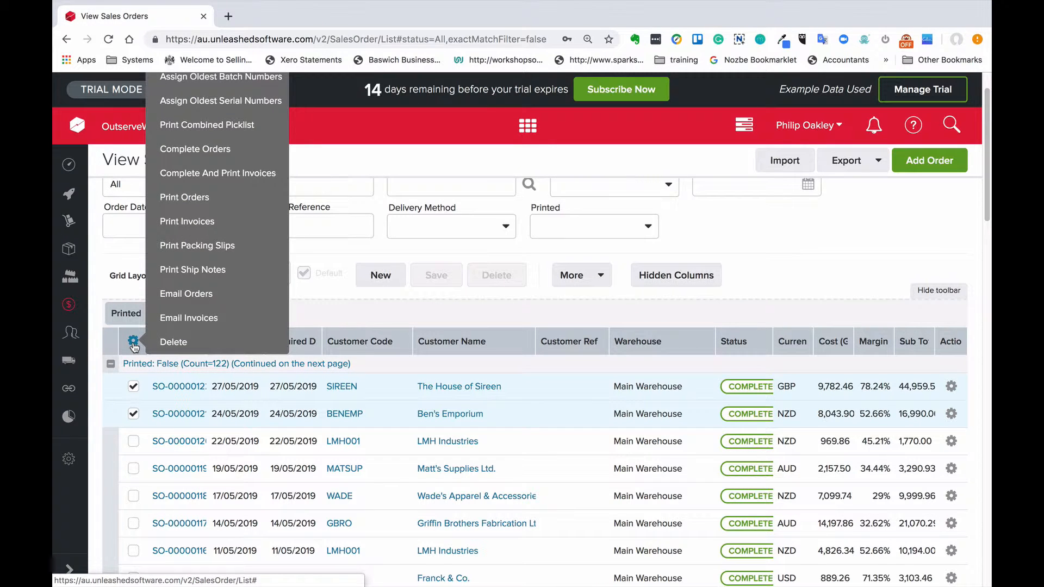
left_click(109, 365)
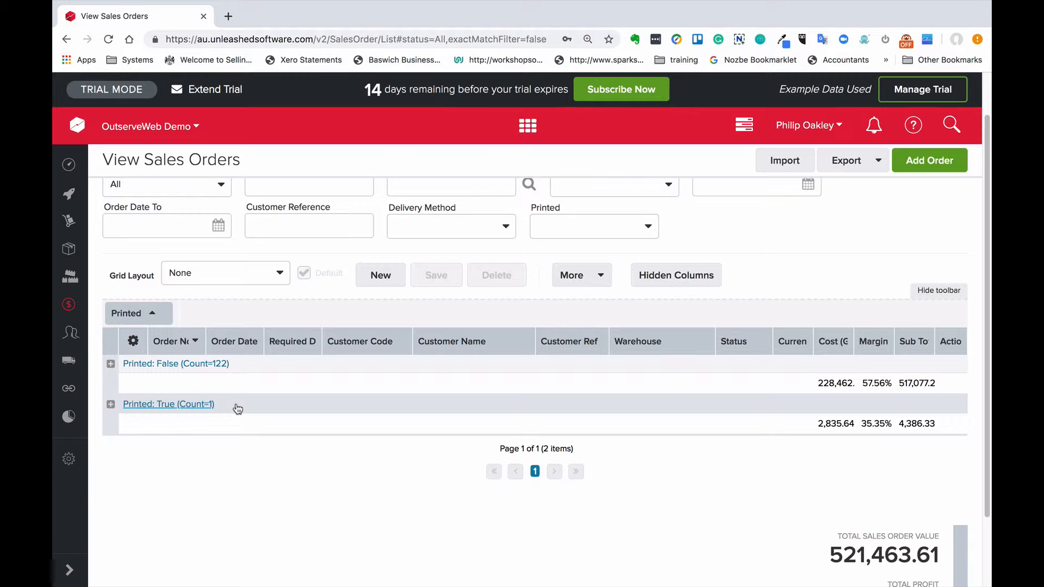
Step: Save the grouped arrangement as a new grid layout named Printed View and make it the default
scroll(236, 405, "up", 1)
mouse_move(82, 398)
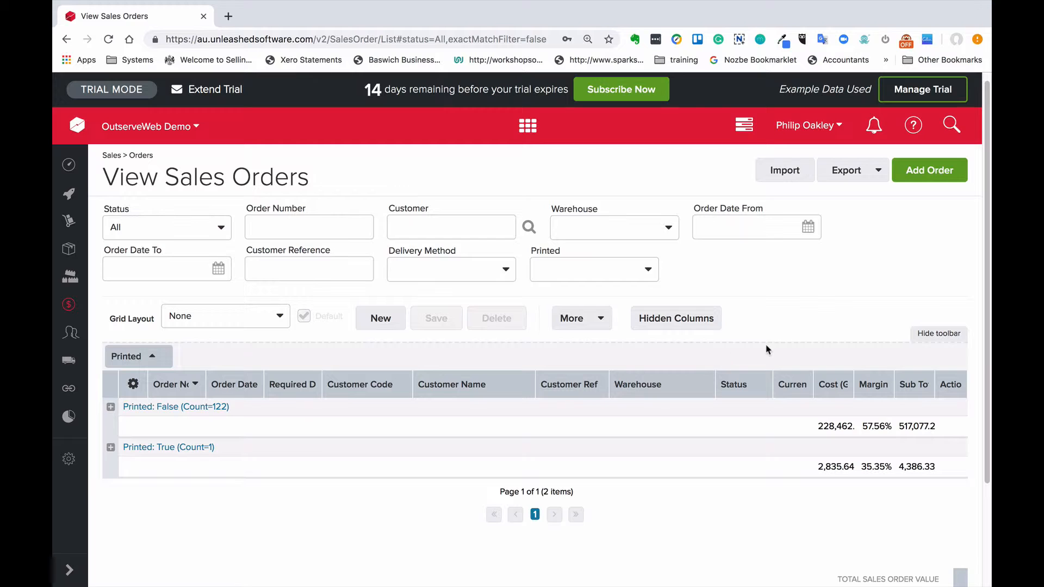
left_click(383, 321)
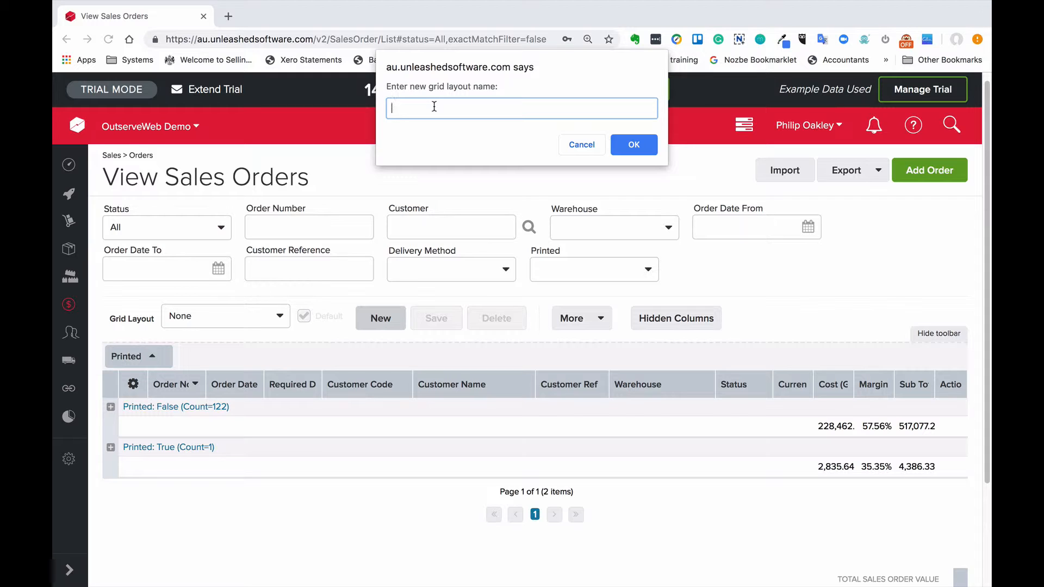
type("Printed View")
left_click(636, 146)
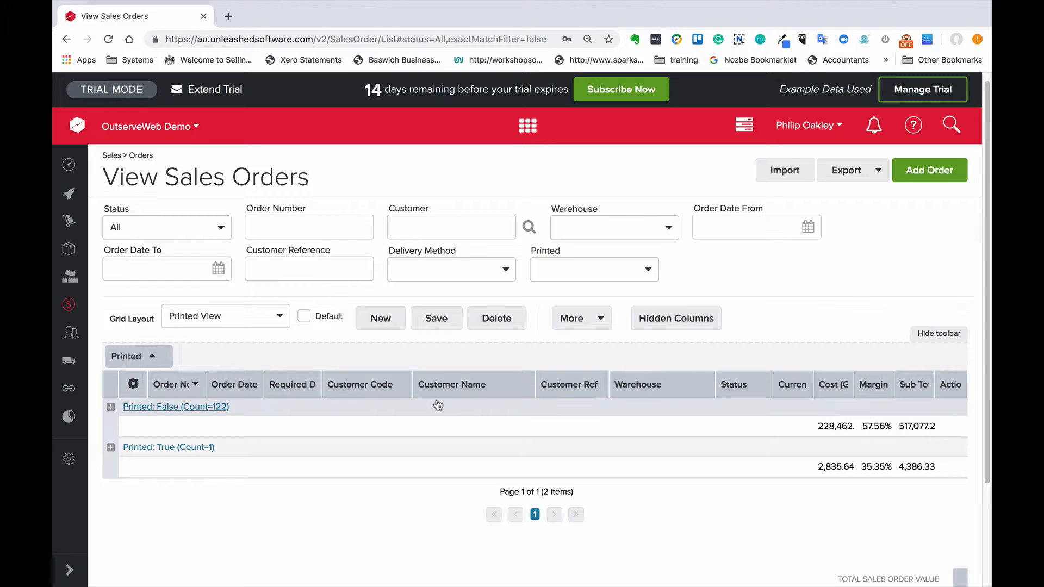
left_click(305, 317)
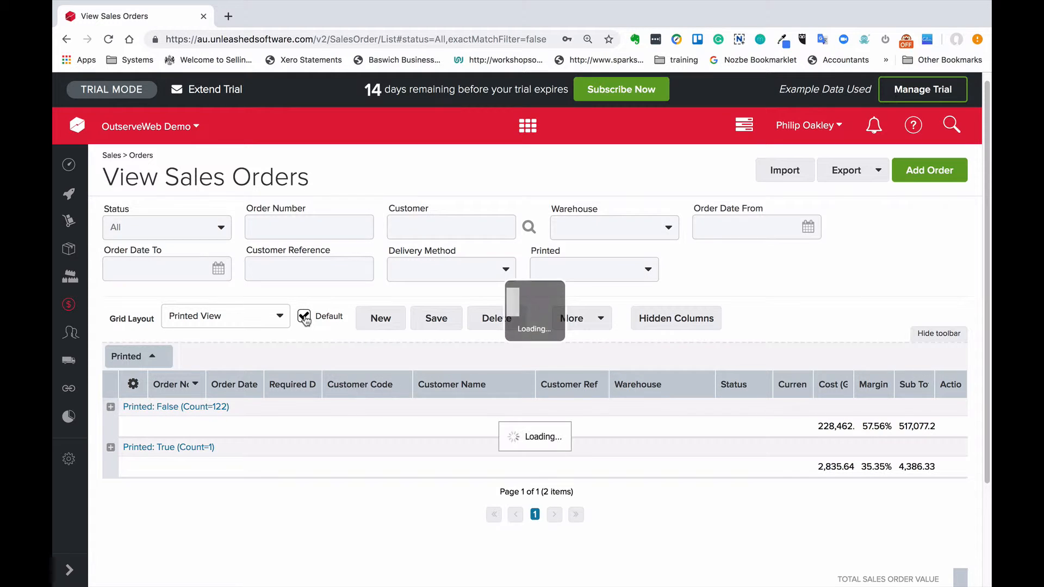
Step: Save the Printed View grid layout, and open the inventory Warehouse Transfers list through a quick action search for "ware"
left_click(437, 321)
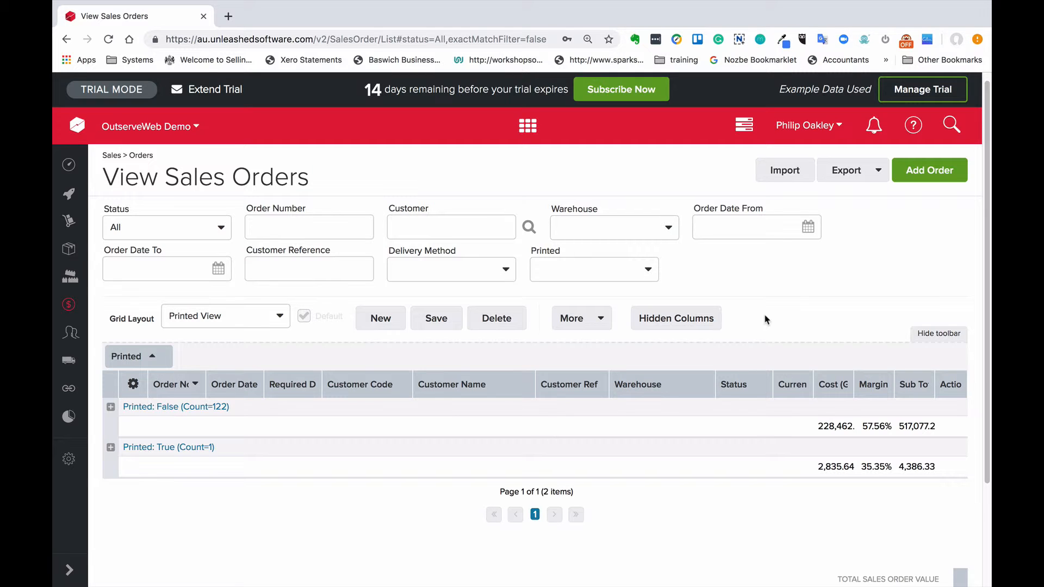
key("ctrl+q")
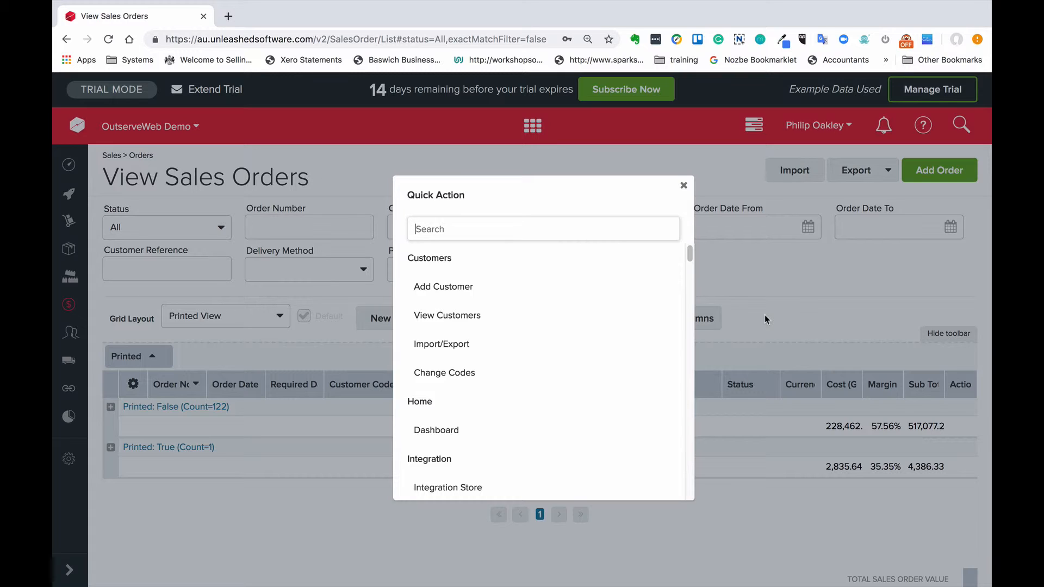
type("ware")
key("Return")
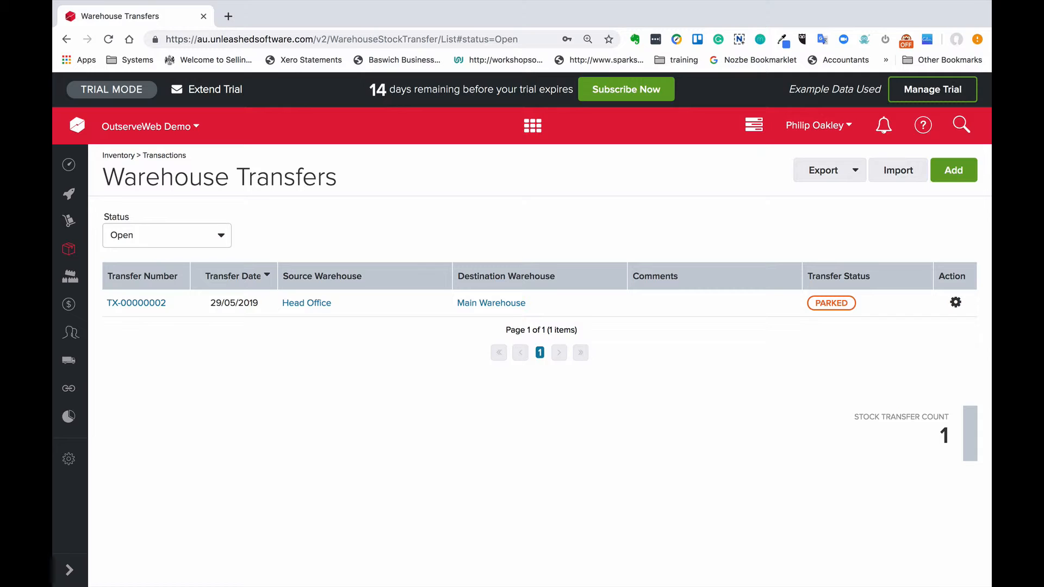
Step: Search the quick actions for "ware", look through the inventory and settings matches, and open Warehouse Transfers under Inventory
key("ctrl+q")
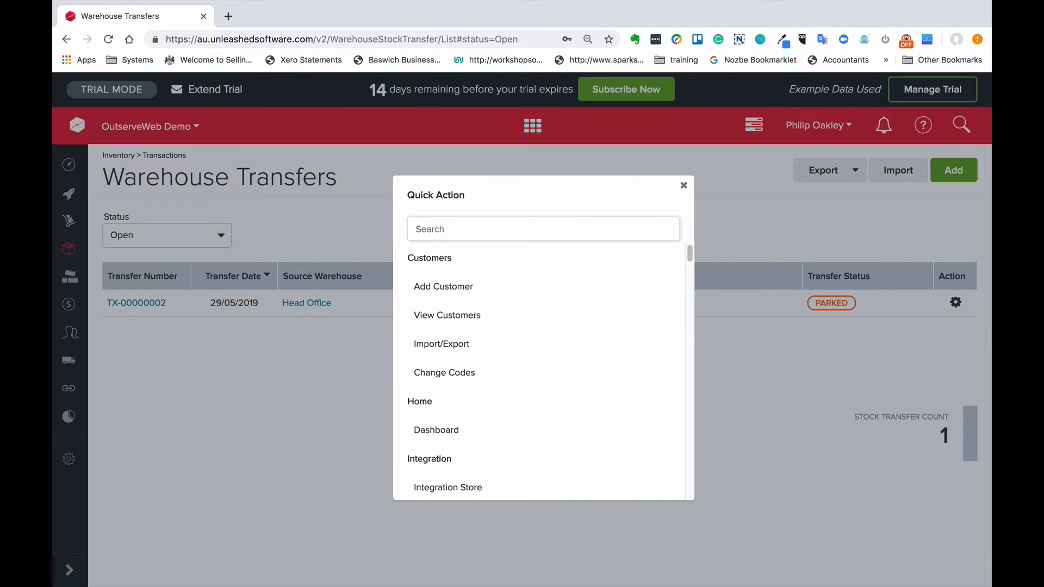
type("ware")
key("Down")
key("Down")
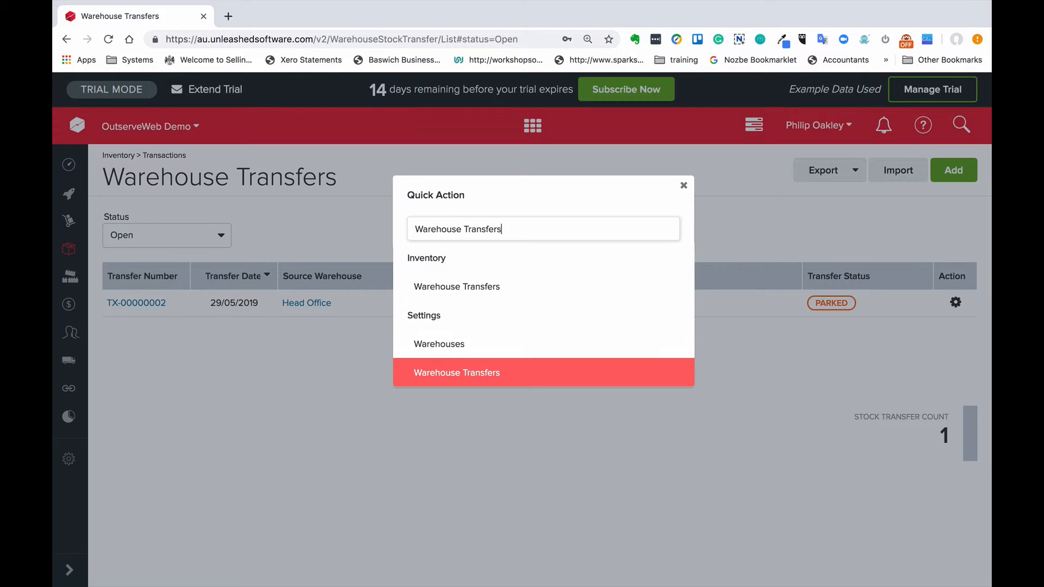
key("Up")
key("Up")
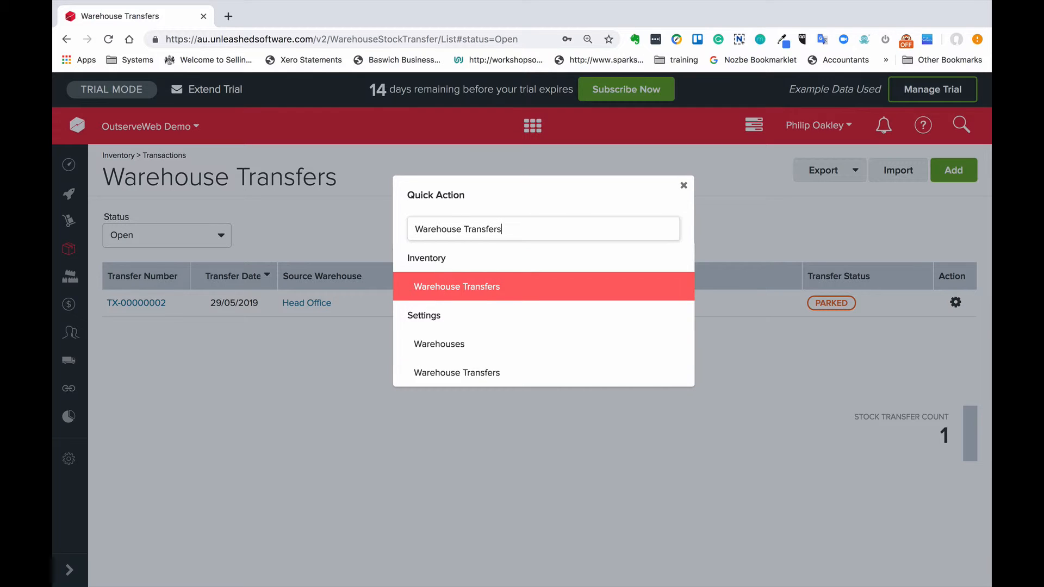
key("Down")
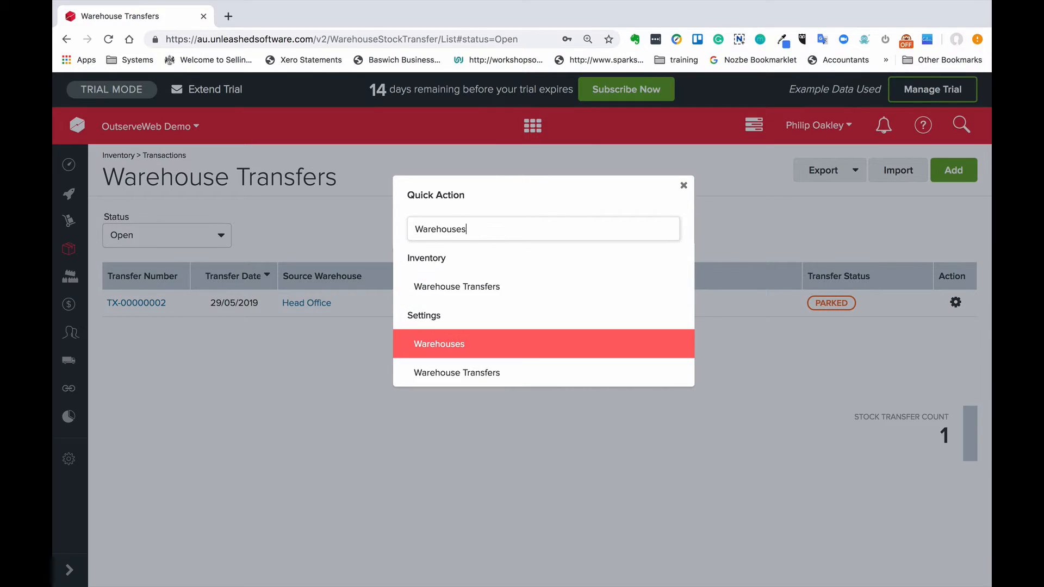
key("Up")
key("Down")
key("Down")
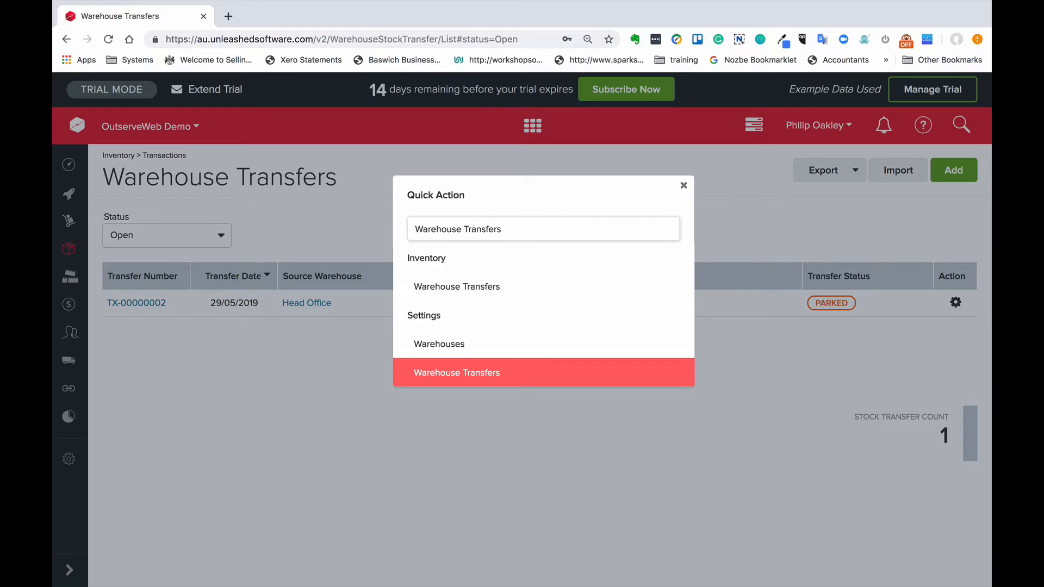
key("Up")
key("Up")
key("Return")
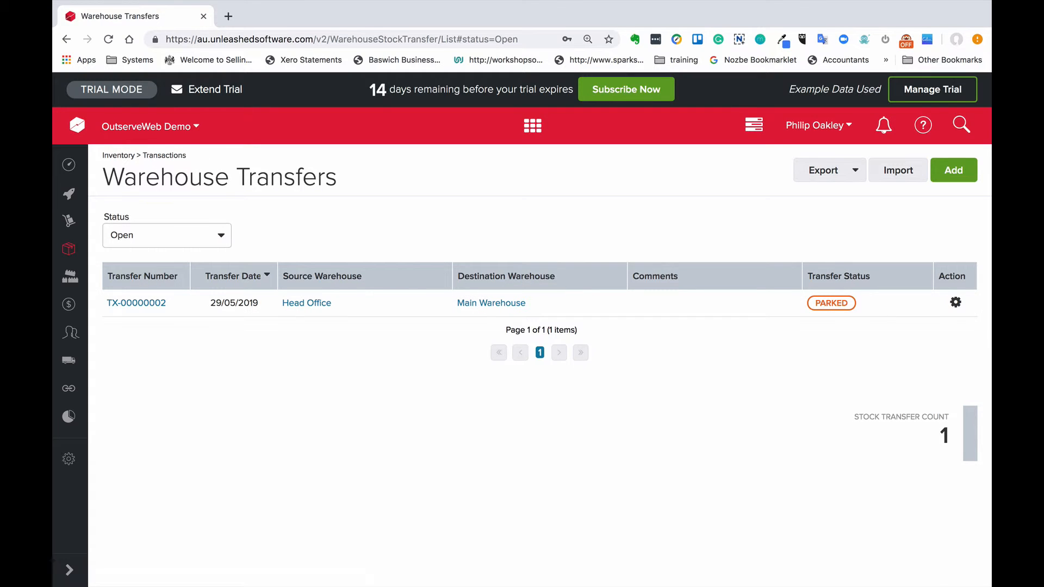
Step: Search the quick actions for "orders" and open View Sales Orders
key("ctrl+q")
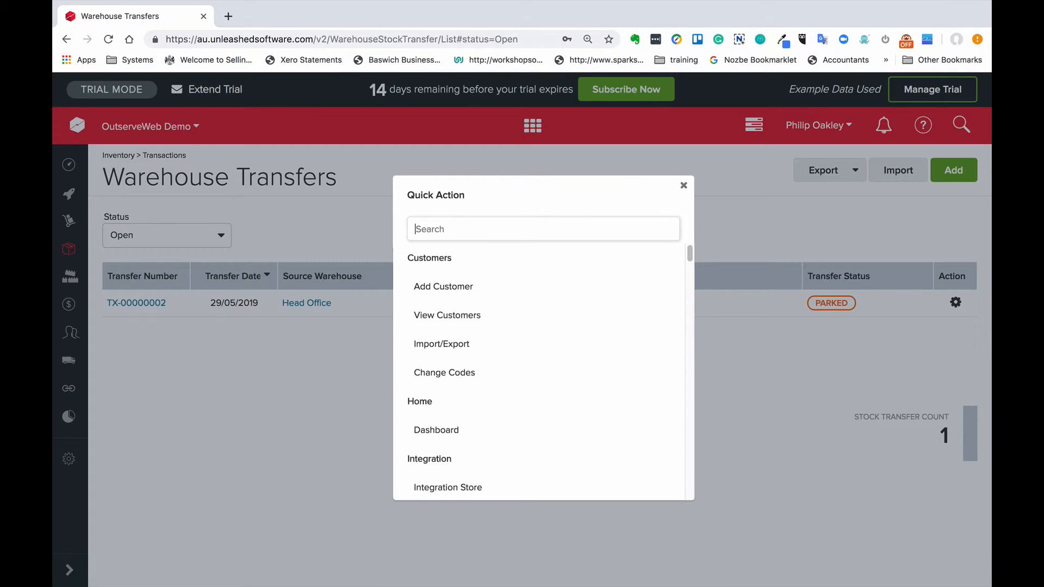
type("ord")
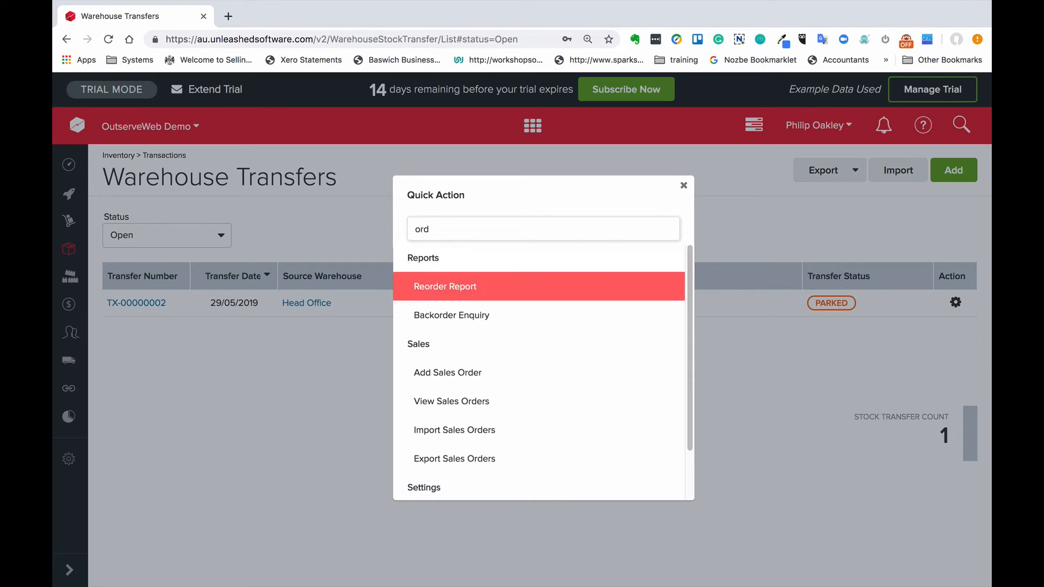
type("ers")
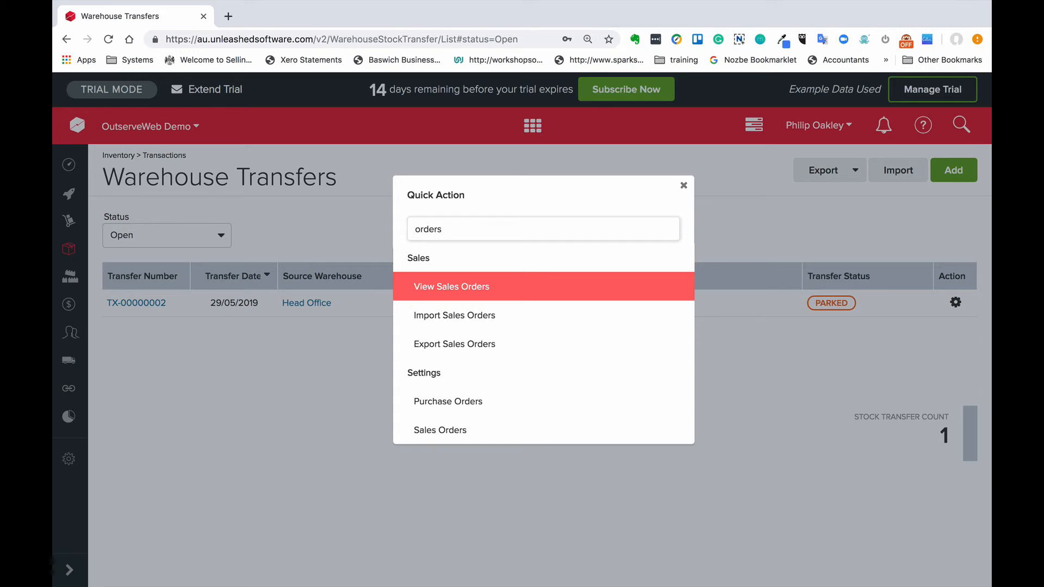
key("Return")
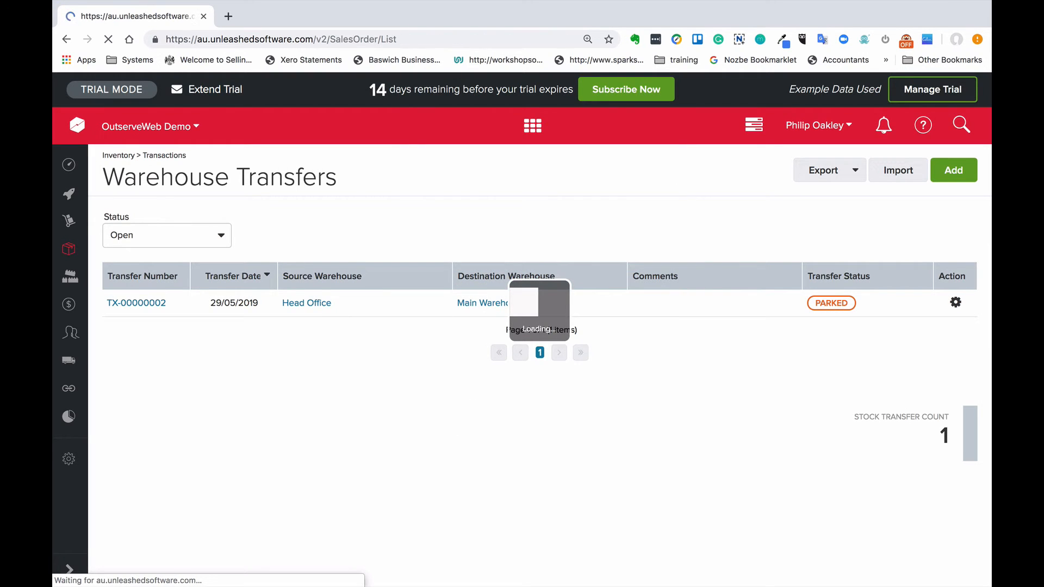